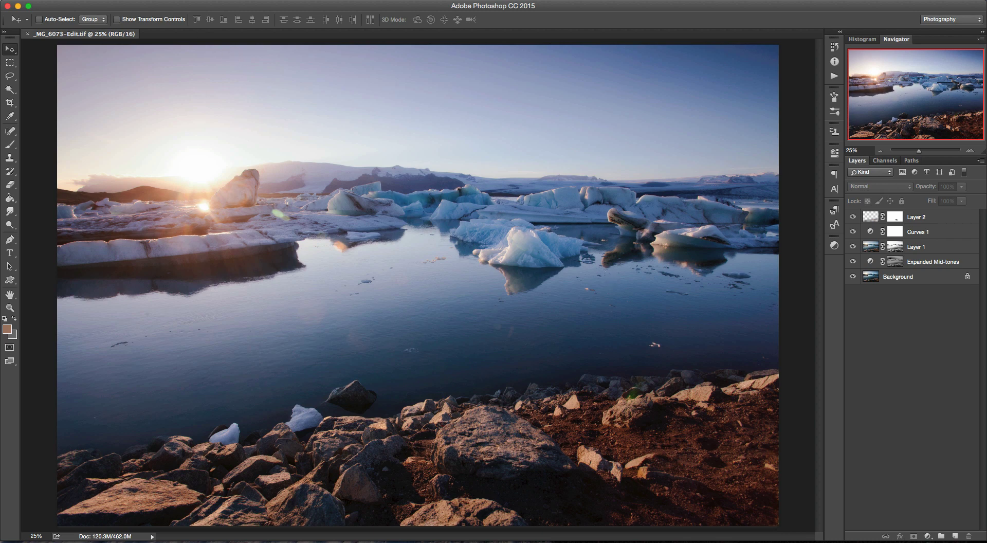
Step: Duplicate the _MG_6073-Edit.tif image and close the original, leaving only the copy open
{"action": "left_click", "coordinate": [135, 0]}
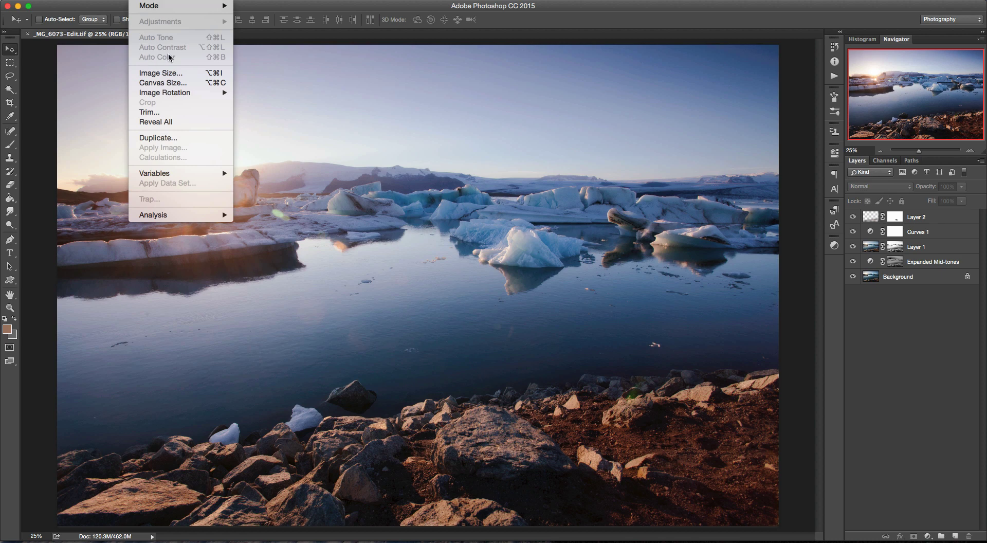
{"action": "left_click", "coordinate": [174, 138]}
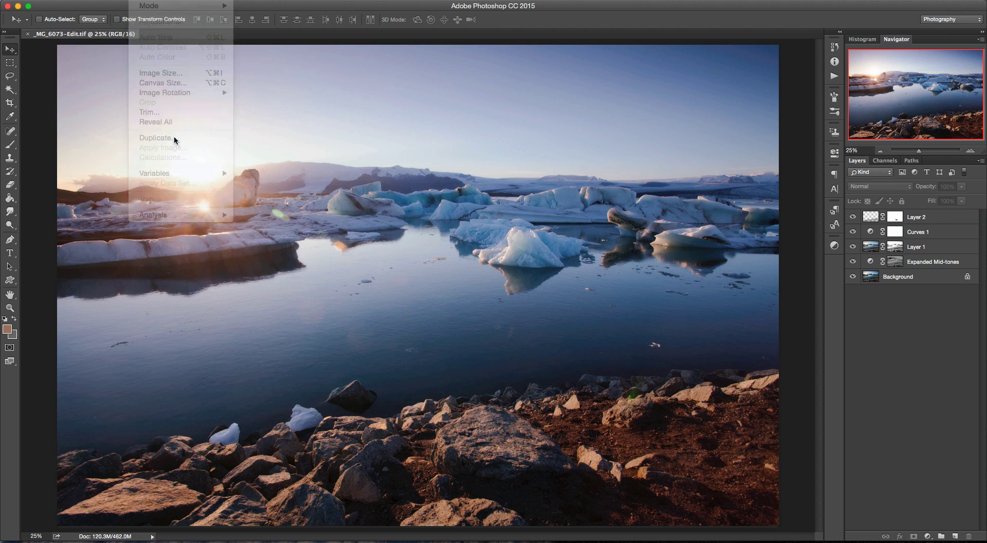
{"action": "key", "text": "Return"}
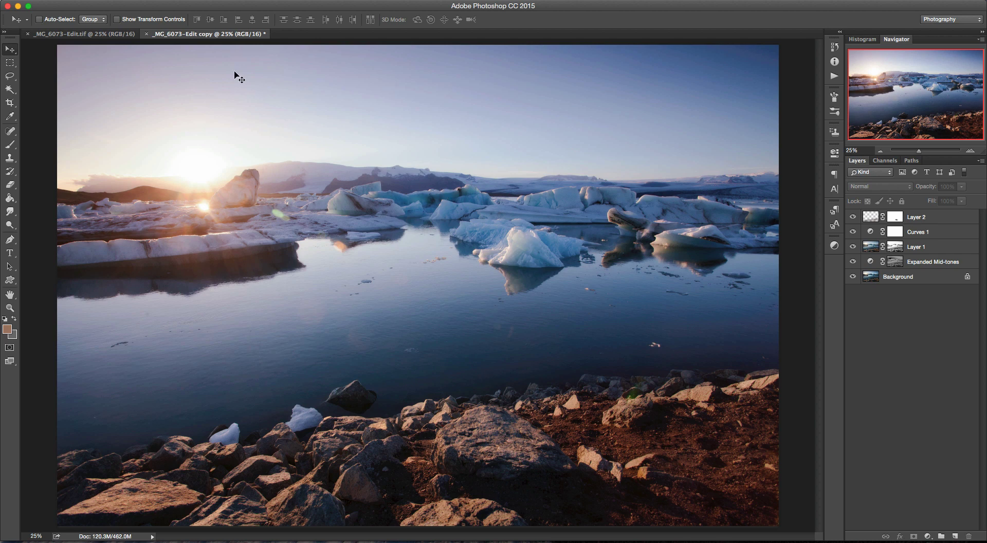
{"action": "left_click", "coordinate": [84, 36]}
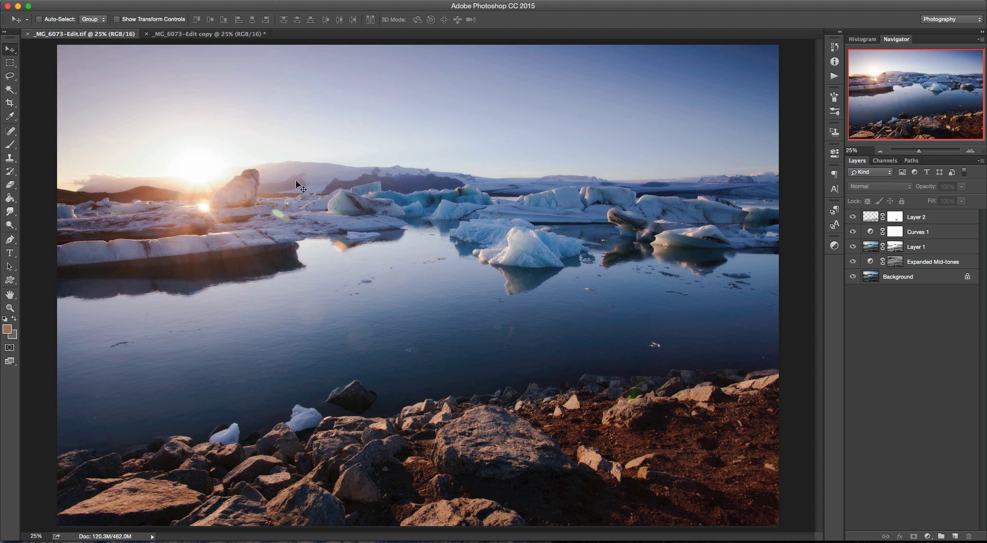
{"action": "left_click", "coordinate": [207, 35]}
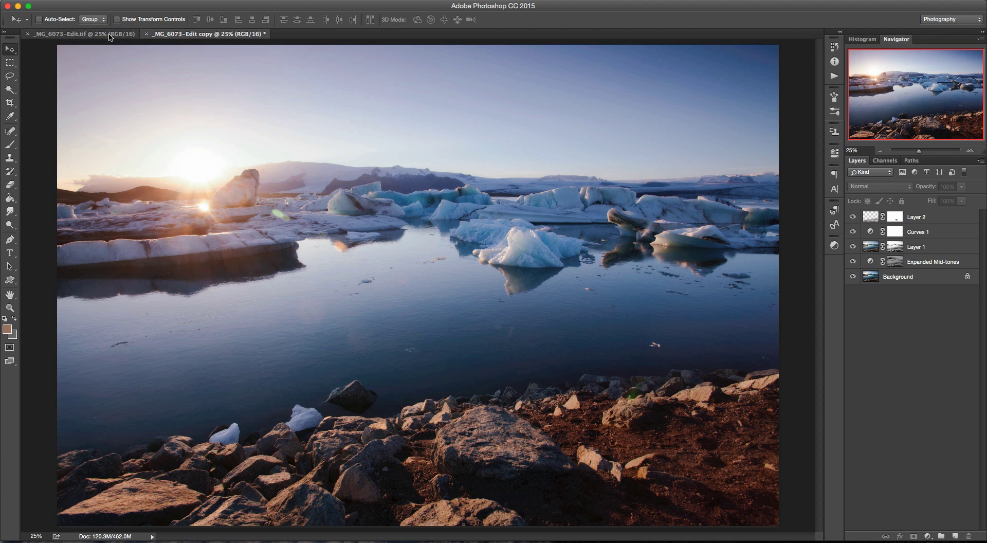
{"action": "left_click", "coordinate": [72, 35]}
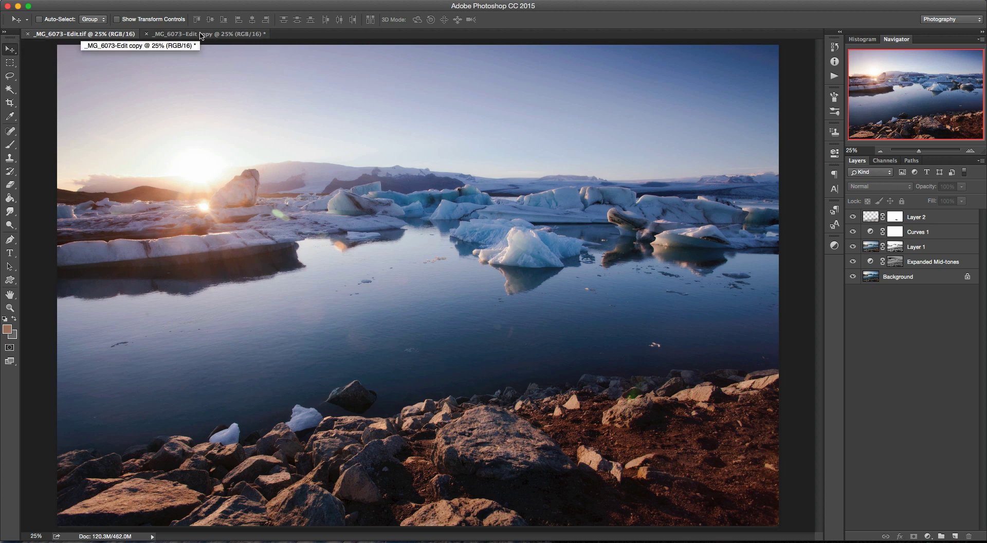
{"action": "left_click", "coordinate": [29, 35]}
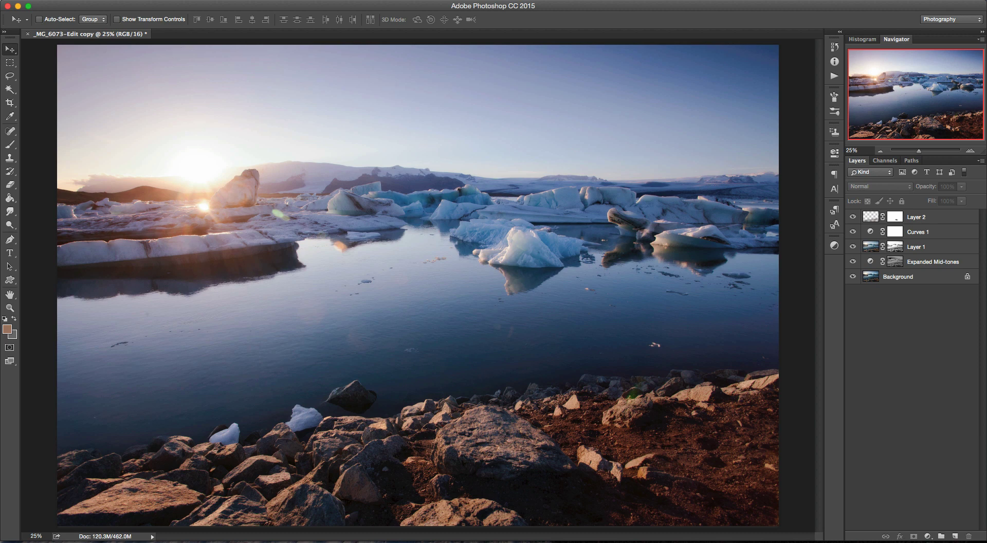
Step: Convert the duplicate image to the sRGB IEC61966-2.1 profile, flattening it to preserve appearance
{"action": "left_click", "coordinate": [117, 0]}
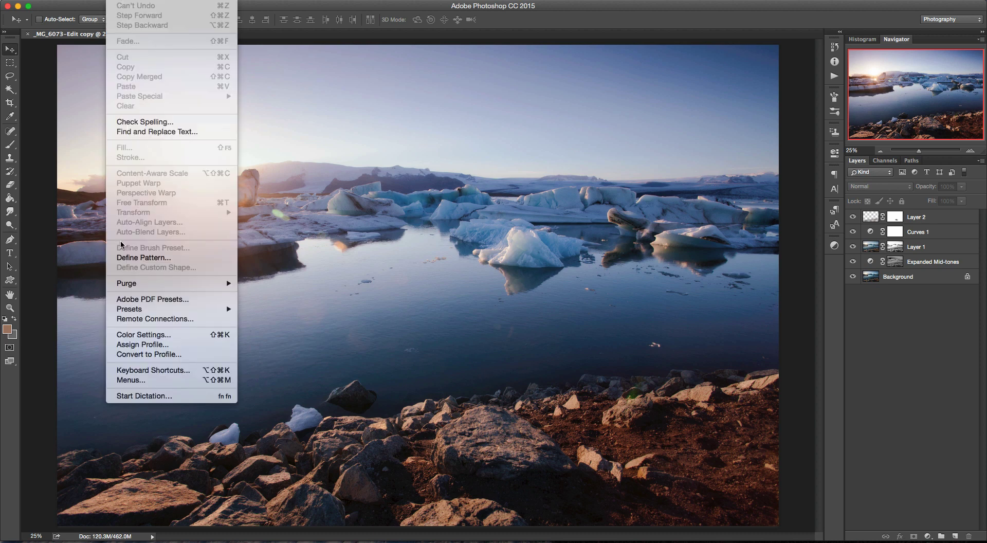
{"action": "left_click", "coordinate": [165, 355]}
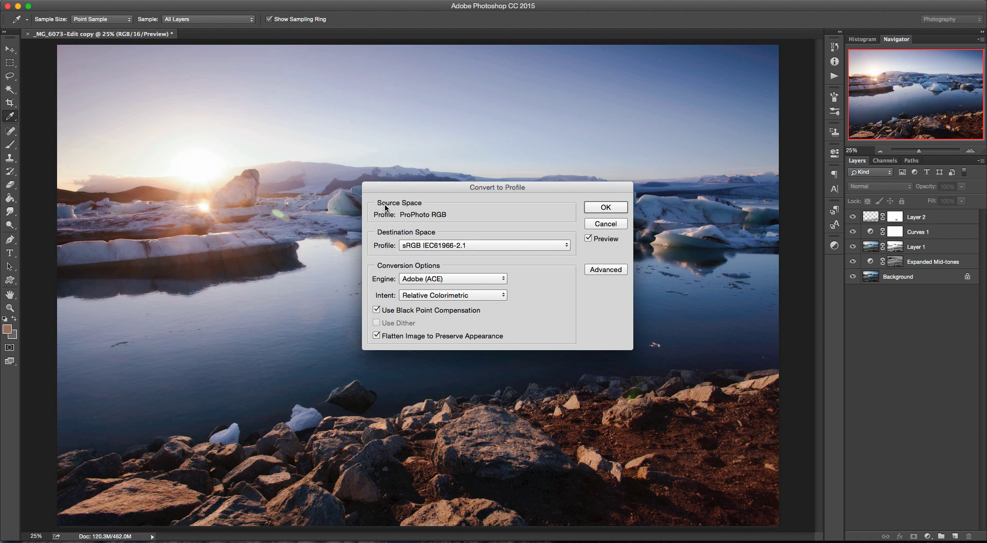
{"action": "left_click", "coordinate": [435, 245]}
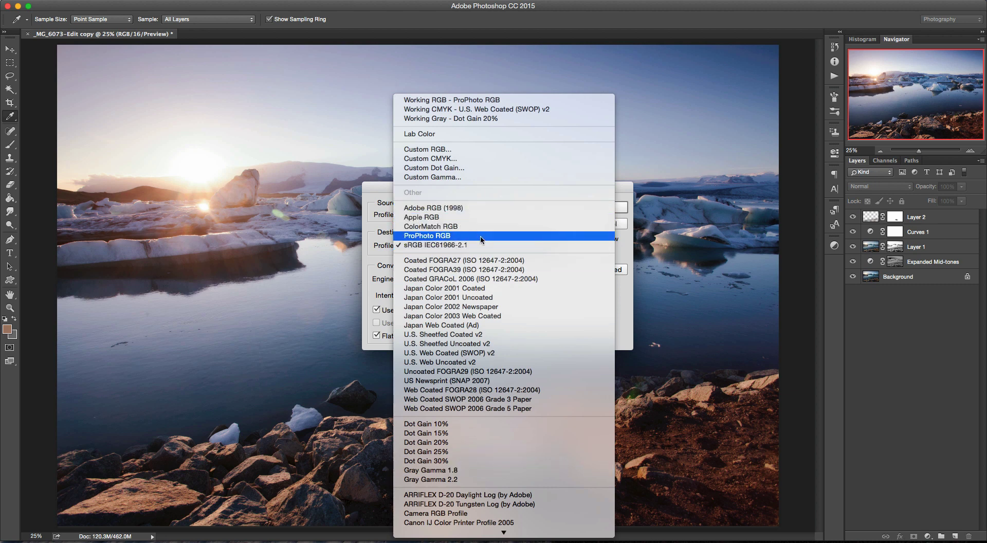
{"action": "left_click", "coordinate": [416, 245]}
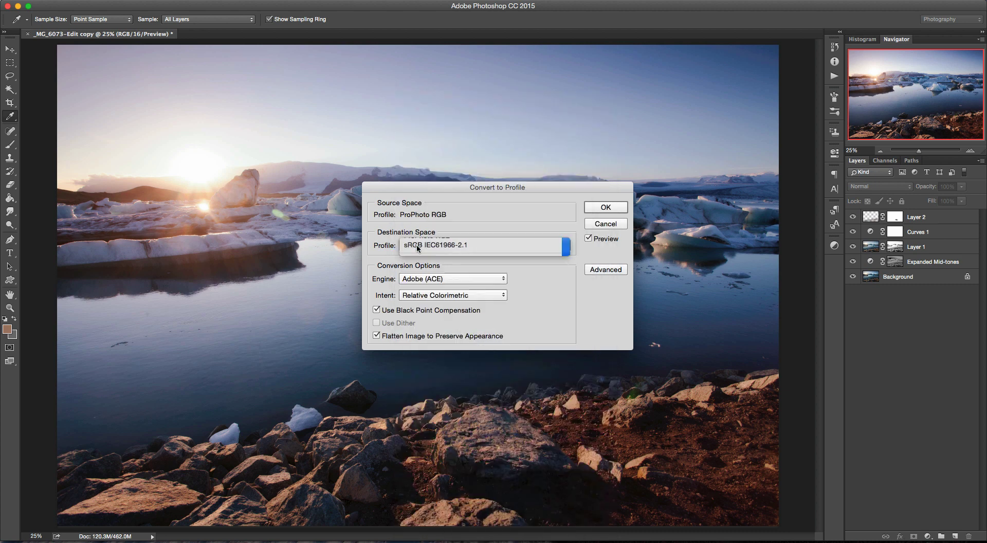
{"action": "left_click", "coordinate": [610, 209]}
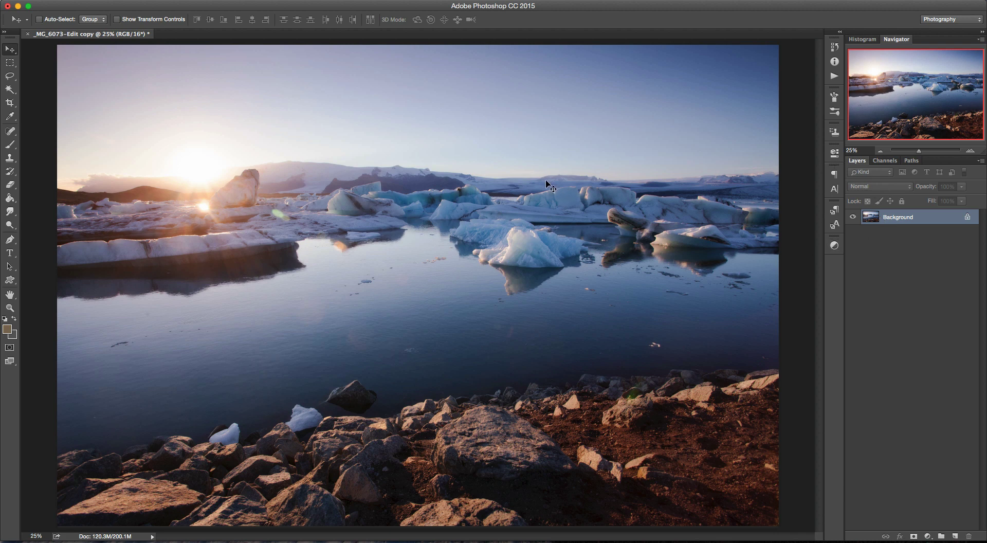
{"action": "left_click", "coordinate": [88, 1]}
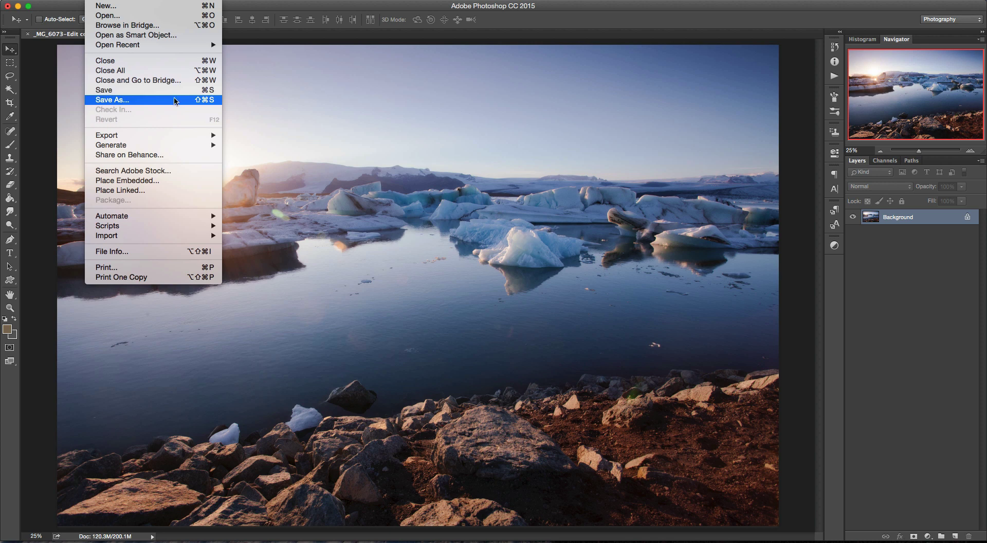
{"action": "left_click", "coordinate": [584, 12]}
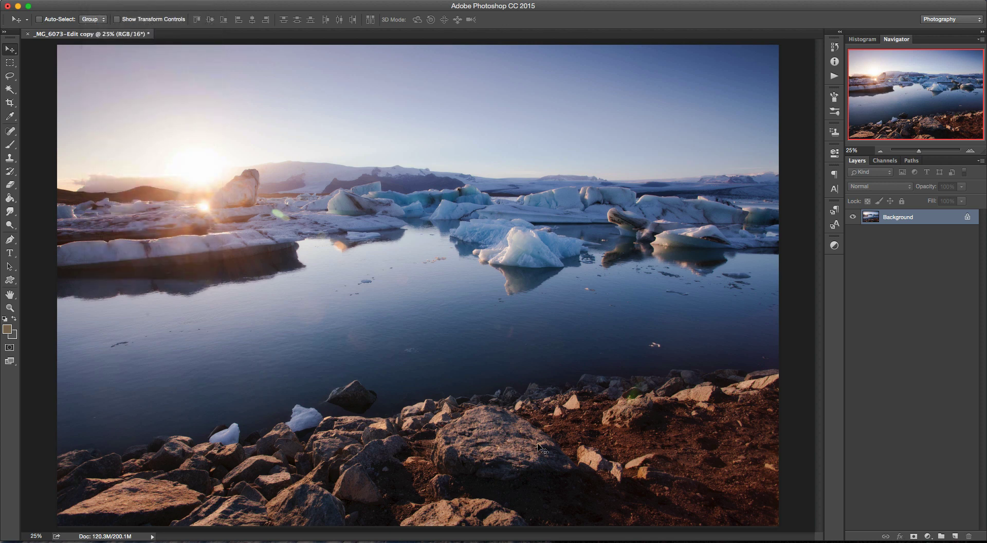
Step: Switch to Lightroom and open the export settings for the _MG_6073-Edit photo in the Quick Collection
{"action": "left_click", "coordinate": [395, 528]}
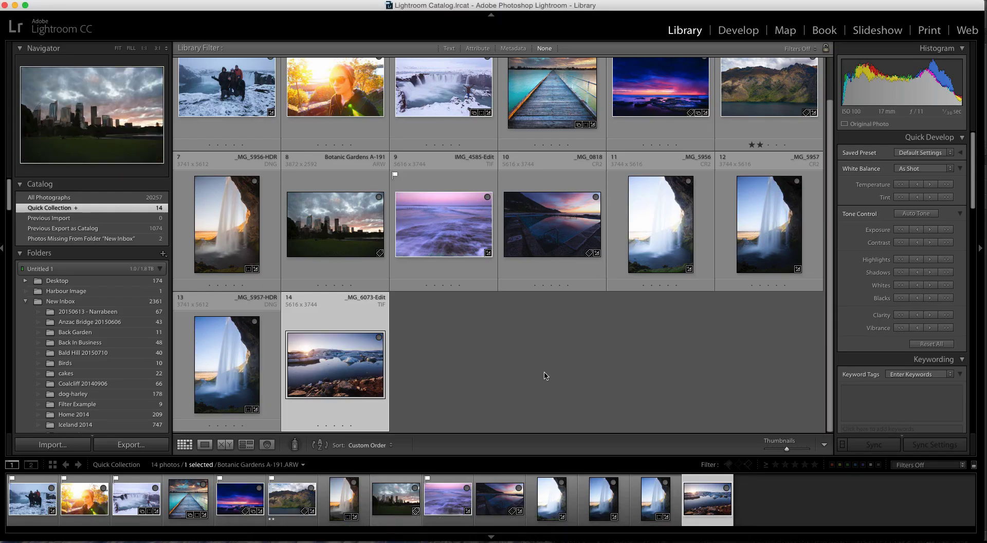
{"action": "left_click", "coordinate": [562, 368]}
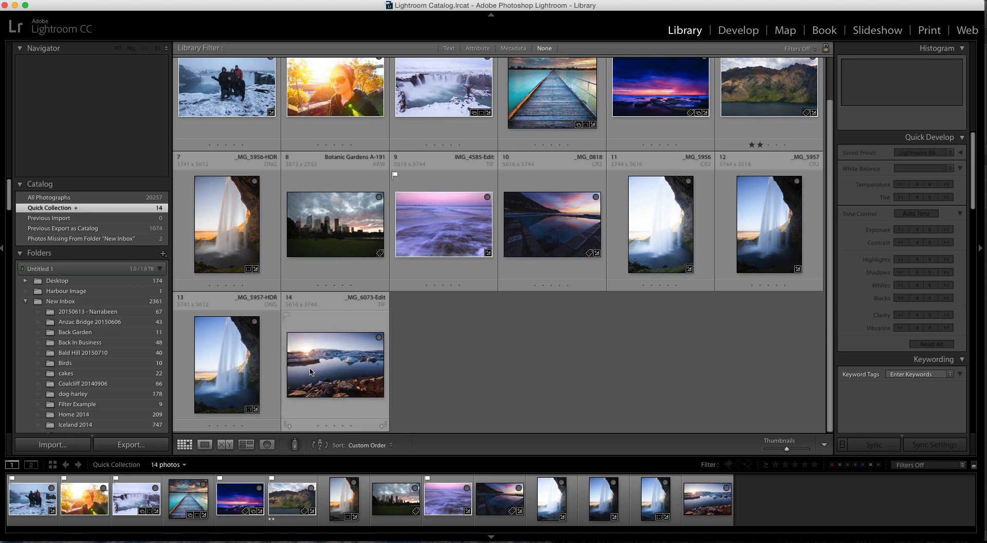
{"action": "left_click", "coordinate": [321, 361]}
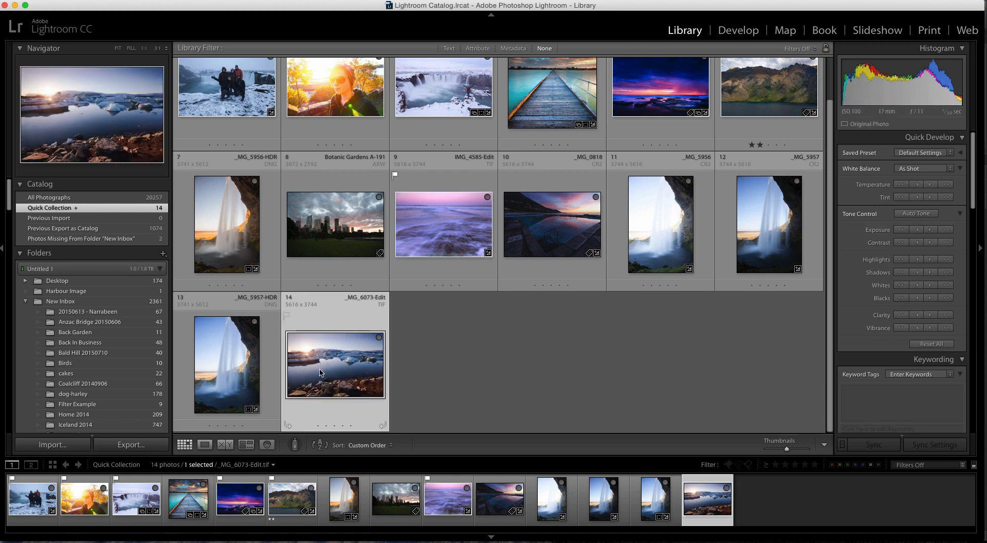
{"action": "right_click", "coordinate": [332, 368]}
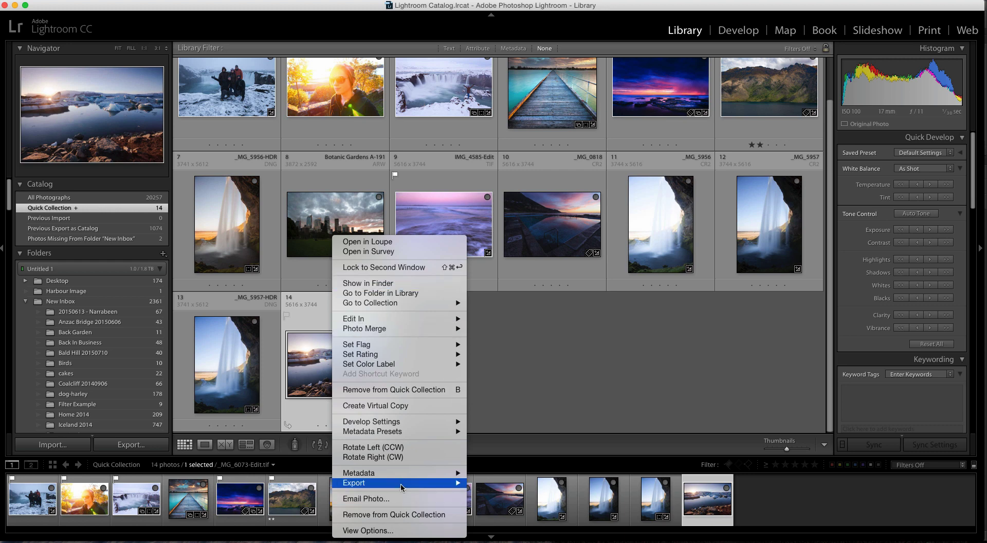
{"action": "mouse_move", "coordinate": [400, 483]}
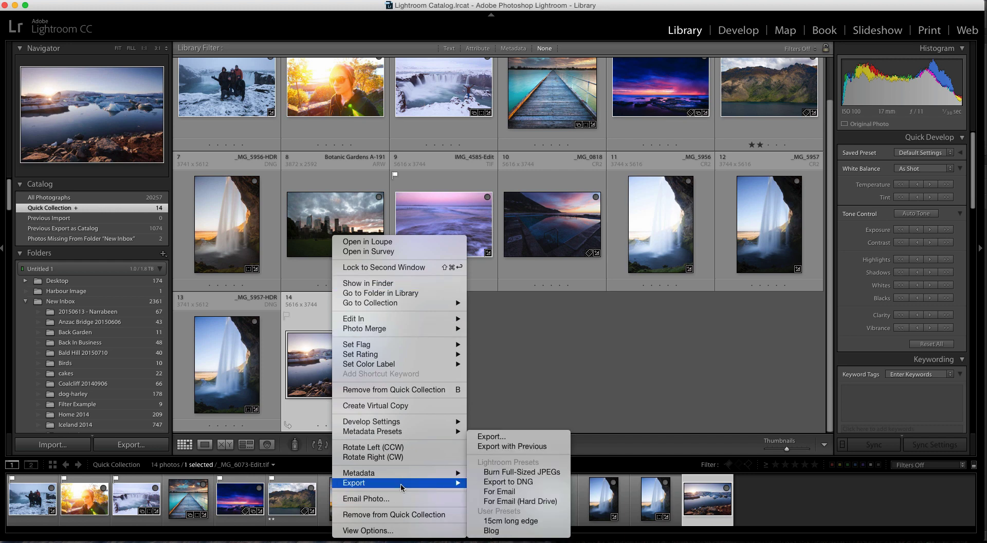
{"action": "left_click", "coordinate": [495, 437]}
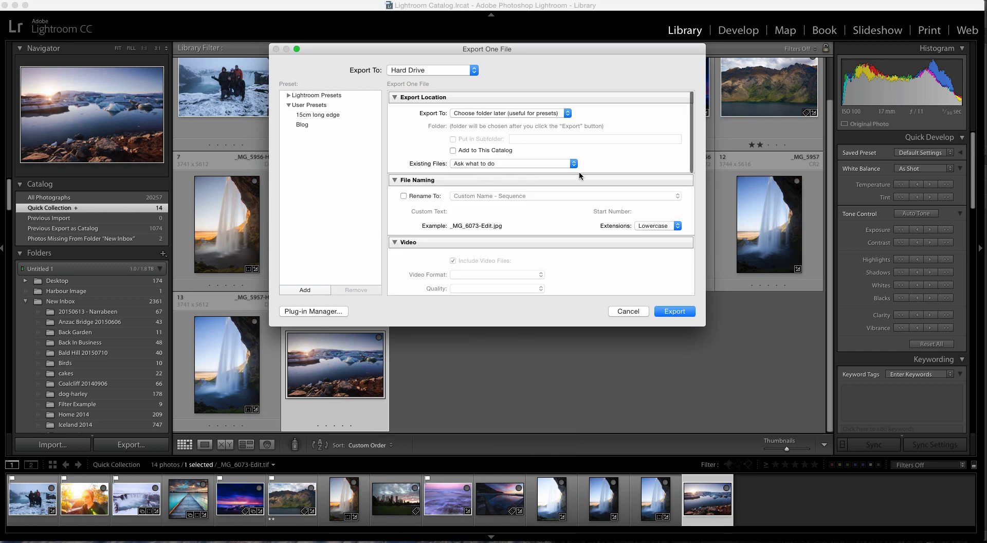
Step: Set the color space of the JPEG export to sRGB in the file settings
{"action": "scroll", "coordinate": [580, 179], "scroll_direction": "down", "scroll_amount": 4}
{"action": "scroll", "coordinate": [645, 182], "scroll_direction": "down", "scroll_amount": 3}
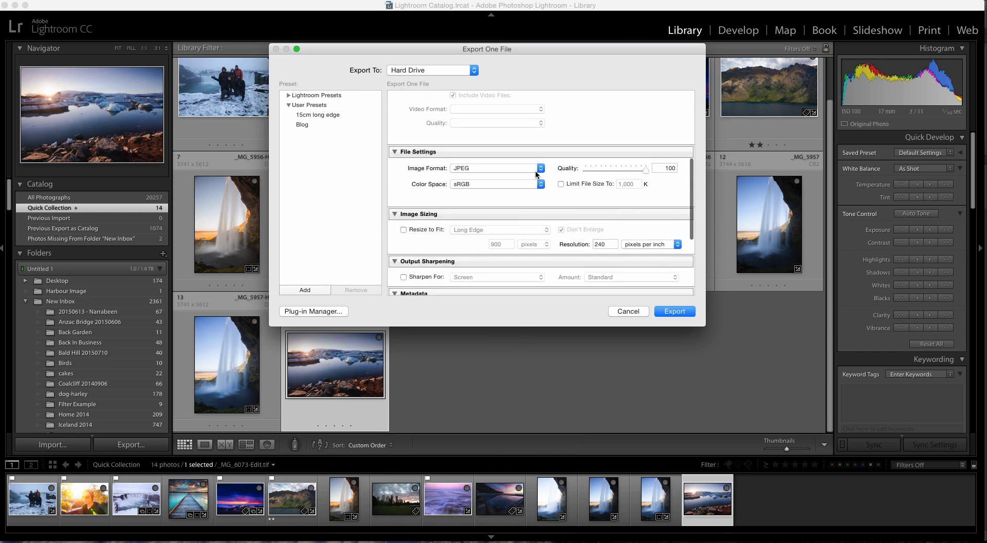
{"action": "left_click", "coordinate": [467, 184]}
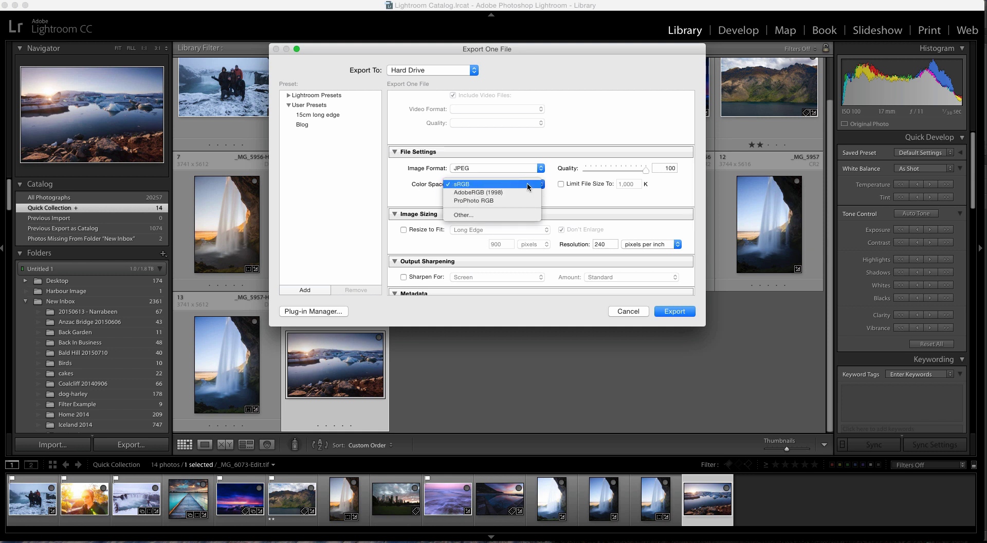
{"action": "left_click", "coordinate": [473, 185]}
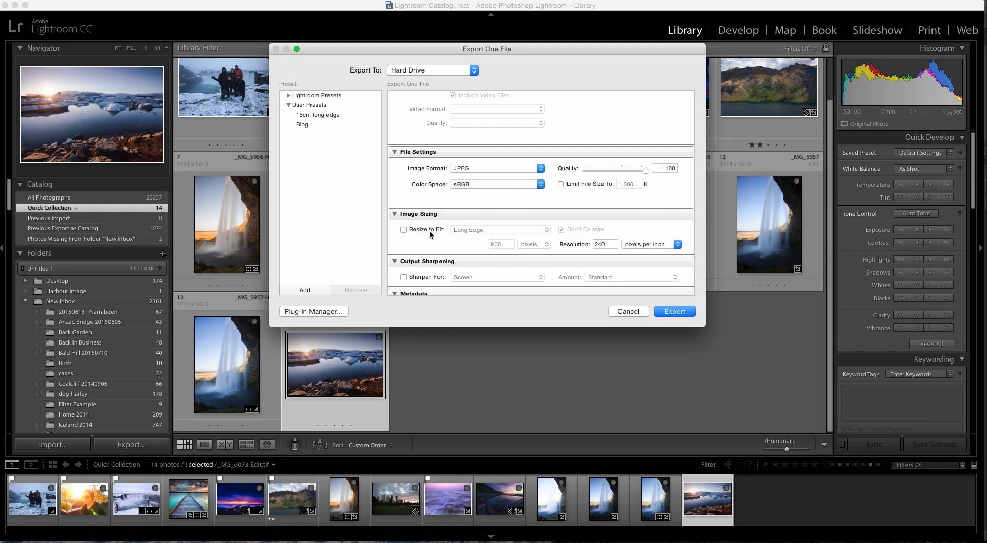
Step: Enable resizing to fit the long edge at 900 pixels and review the remaining export options
{"action": "scroll", "coordinate": [448, 228], "scroll_direction": "down", "scroll_amount": 3}
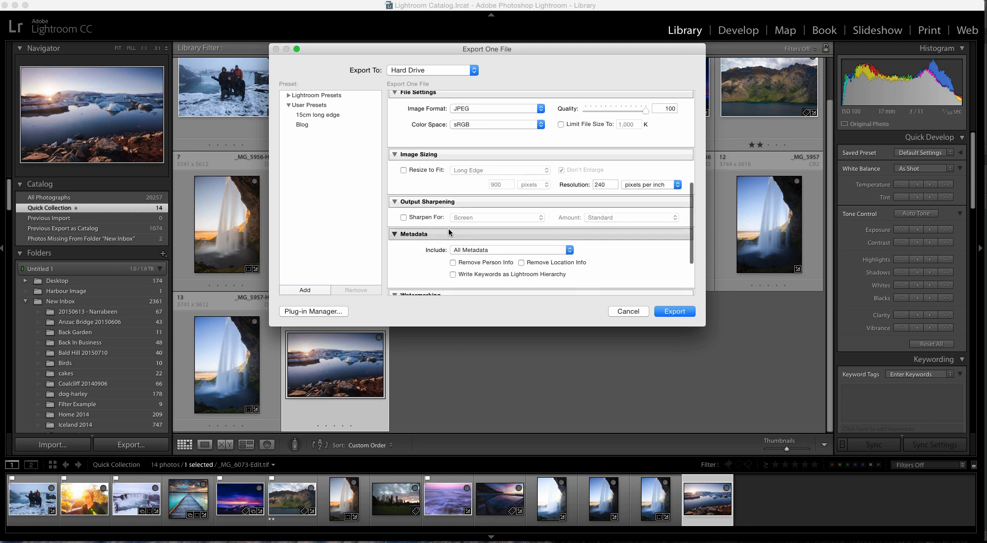
{"action": "left_click", "coordinate": [419, 172]}
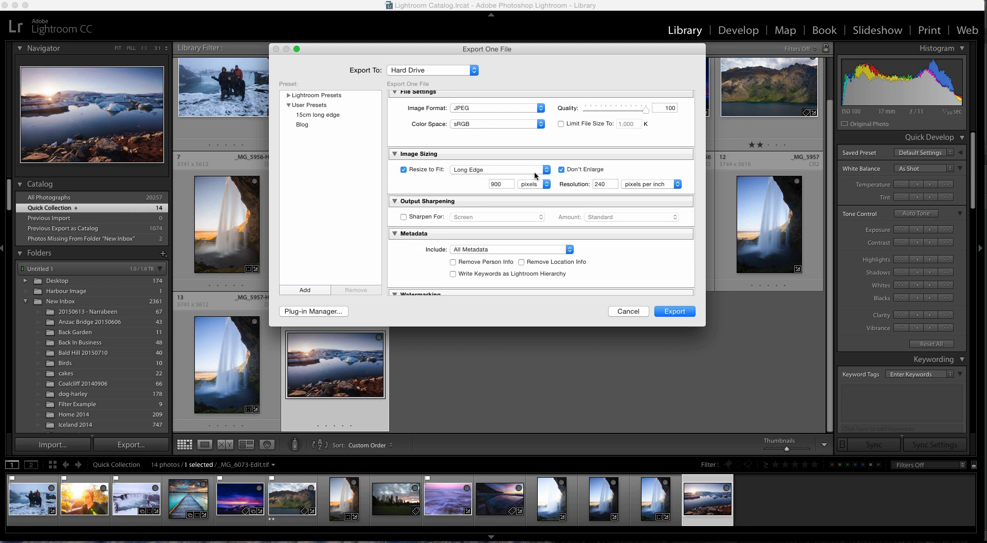
{"action": "left_click", "coordinate": [501, 184]}
{"action": "scroll", "coordinate": [662, 236], "scroll_direction": "down", "scroll_amount": 3}
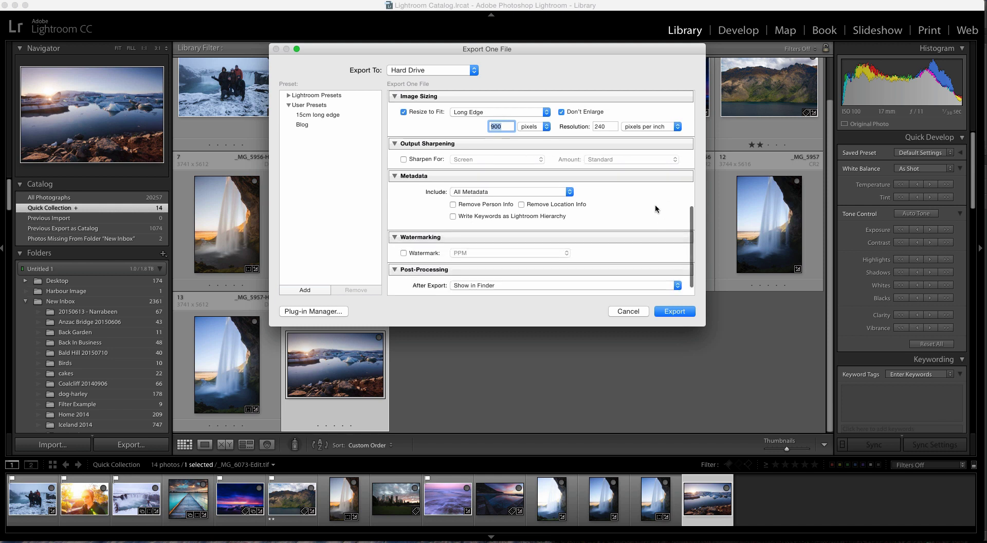
{"action": "scroll", "coordinate": [653, 195], "scroll_direction": "down", "scroll_amount": 2}
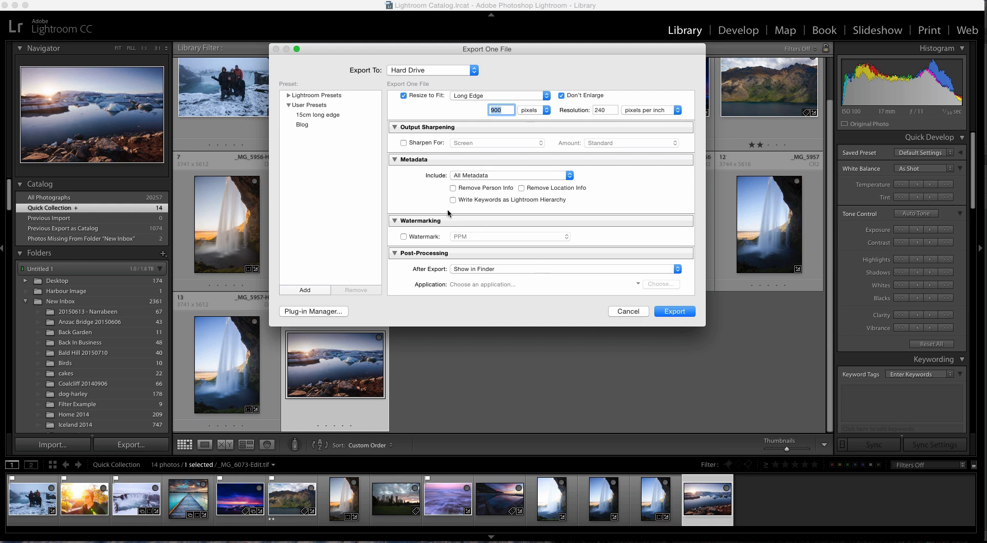
{"action": "scroll", "coordinate": [522, 197], "scroll_direction": "up", "scroll_amount": 2}
{"action": "scroll", "coordinate": [522, 196], "scroll_direction": "up", "scroll_amount": 3}
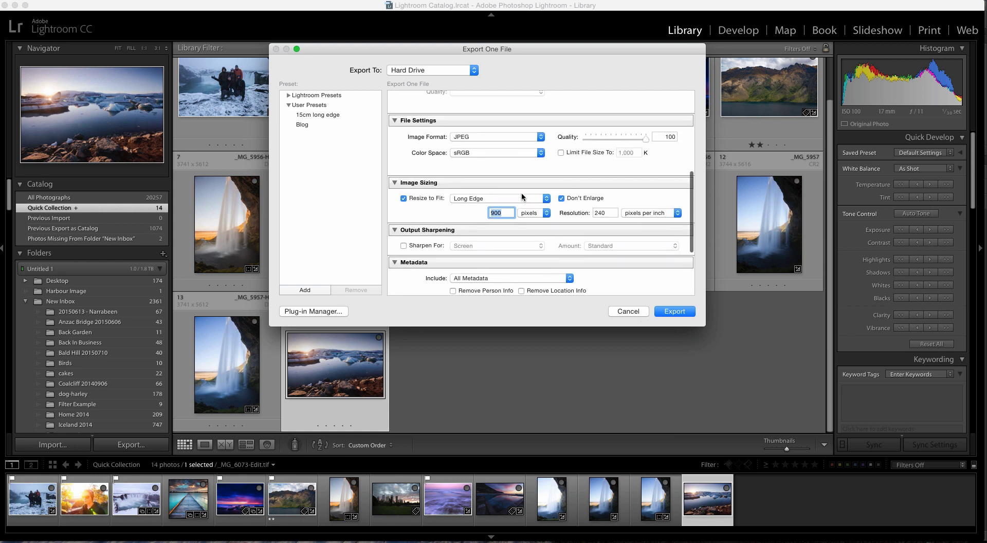